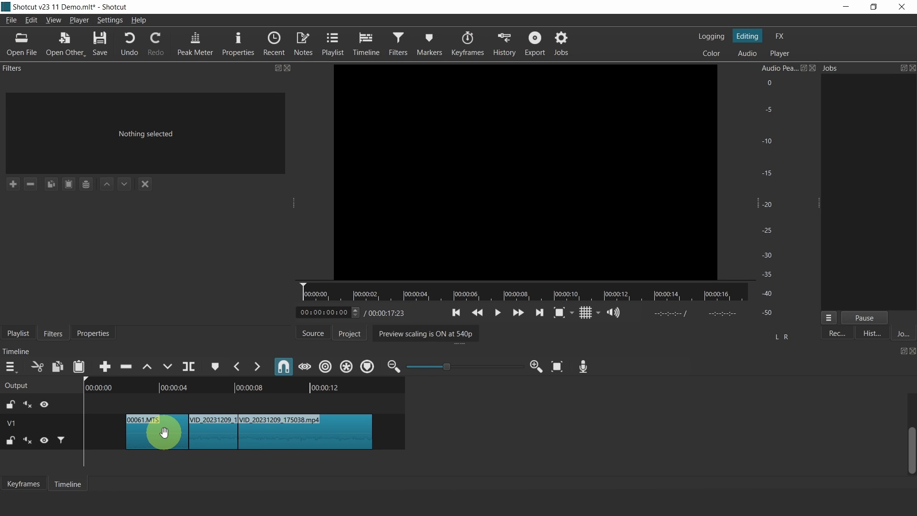
# Open the bitrate chart for 00061.MTS from its Properties and shift the viewer window down
pyautogui.click(166, 436)
pyautogui.click(106, 335)
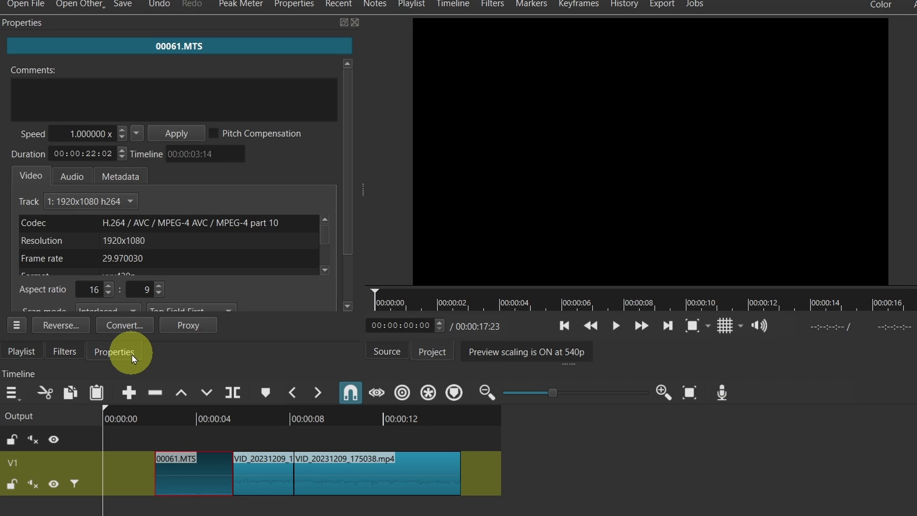
pyautogui.click(17, 326)
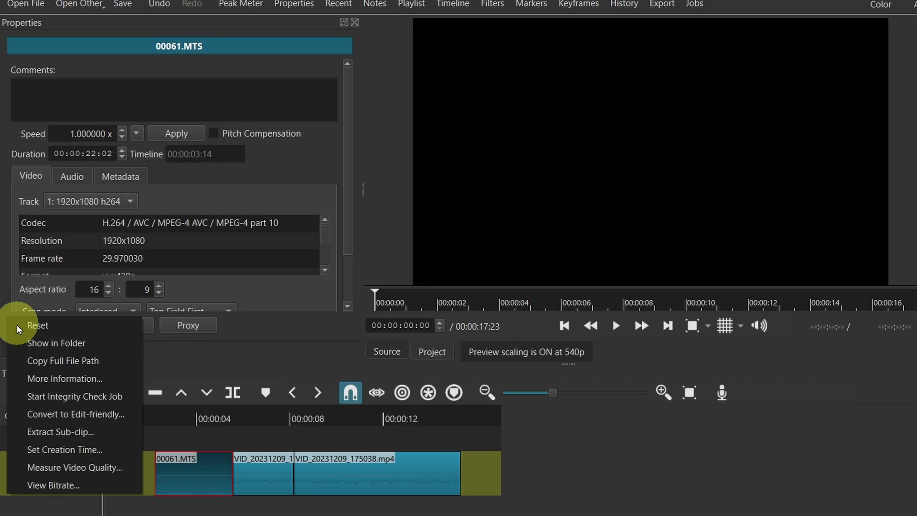
pyautogui.click(87, 488)
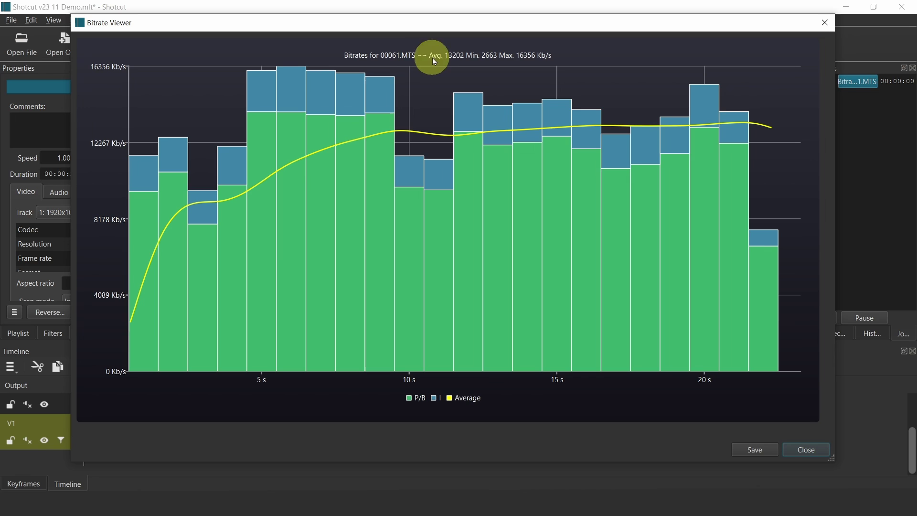
pyautogui.moveTo(435, 30); pyautogui.dragTo(433, 54)
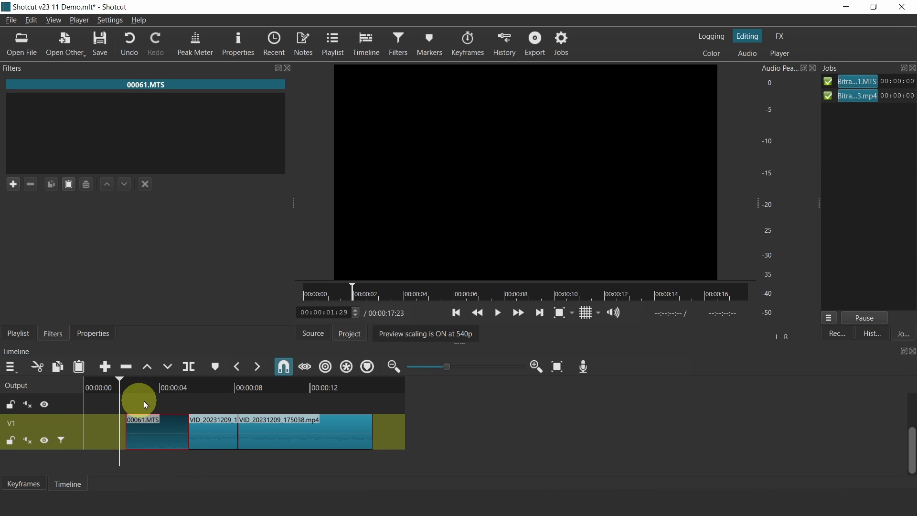
# Select the VID_20231209_175123.mp4 and VID_20231209_175038.mp4 clips and preview their playback
pyautogui.click(212, 438)
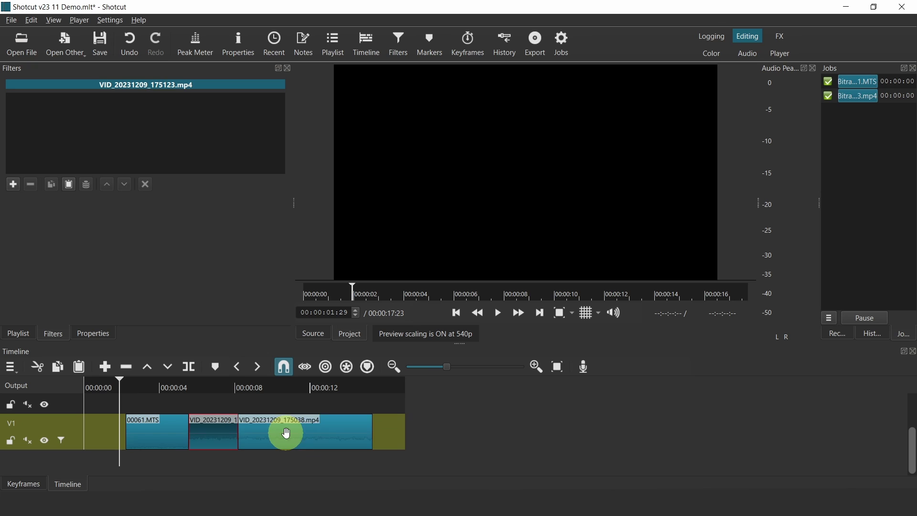
pyautogui.click(287, 433)
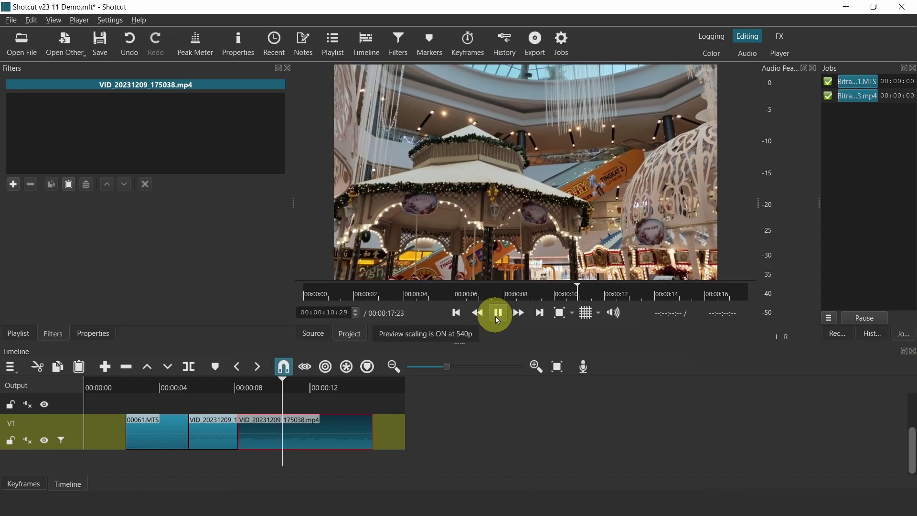
pyautogui.click(497, 314)
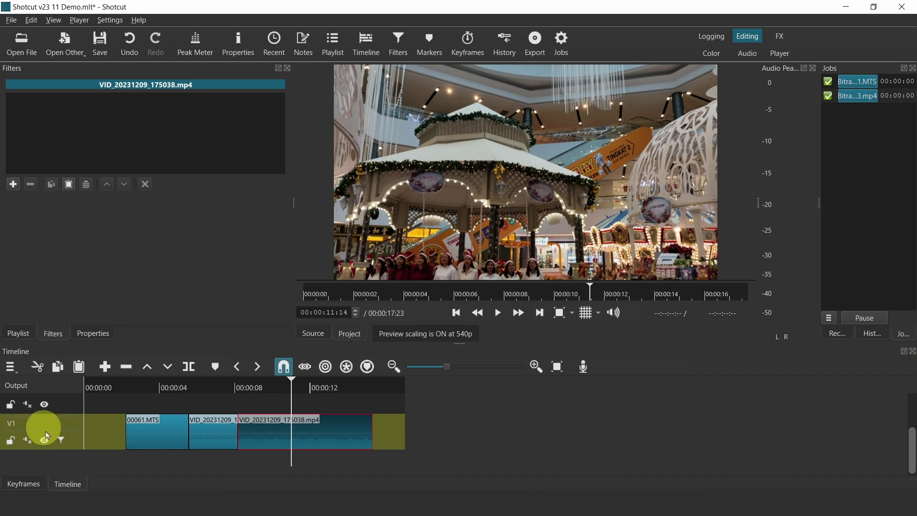
# Preview the clip joins from the start and enable Track Auto Fade Video on track V1
pyautogui.click(75, 444)
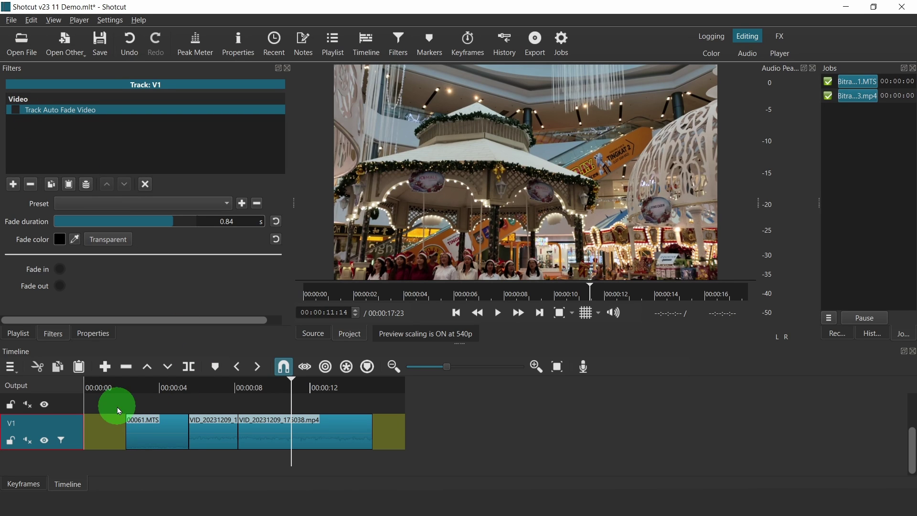
pyautogui.click(110, 384)
pyautogui.press('space')
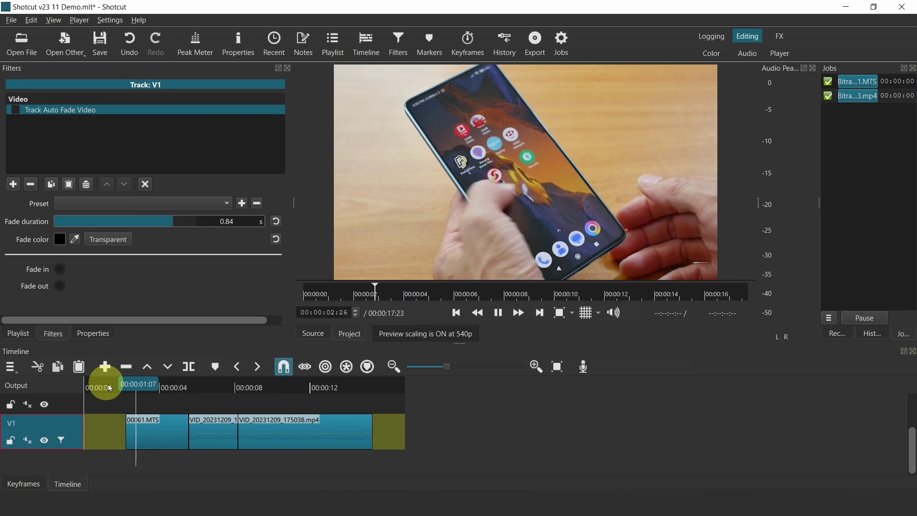
pyautogui.click(179, 388)
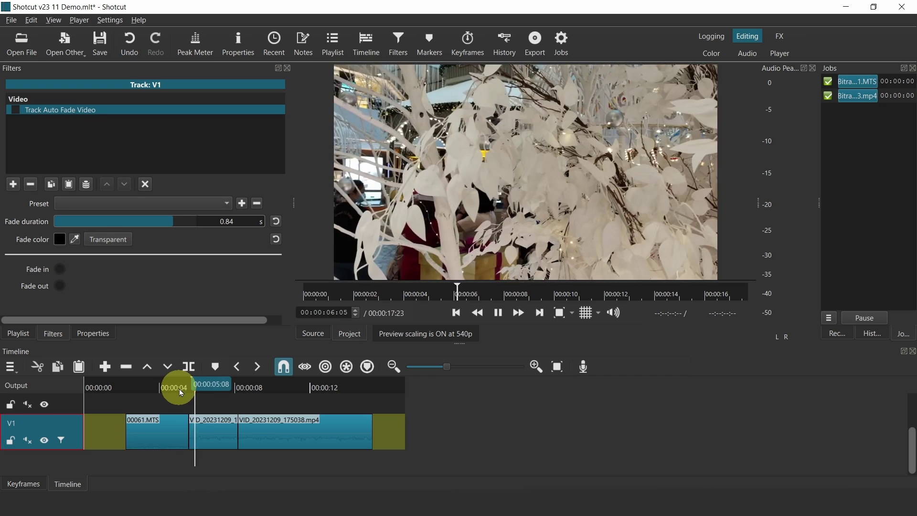
pyautogui.click(16, 110)
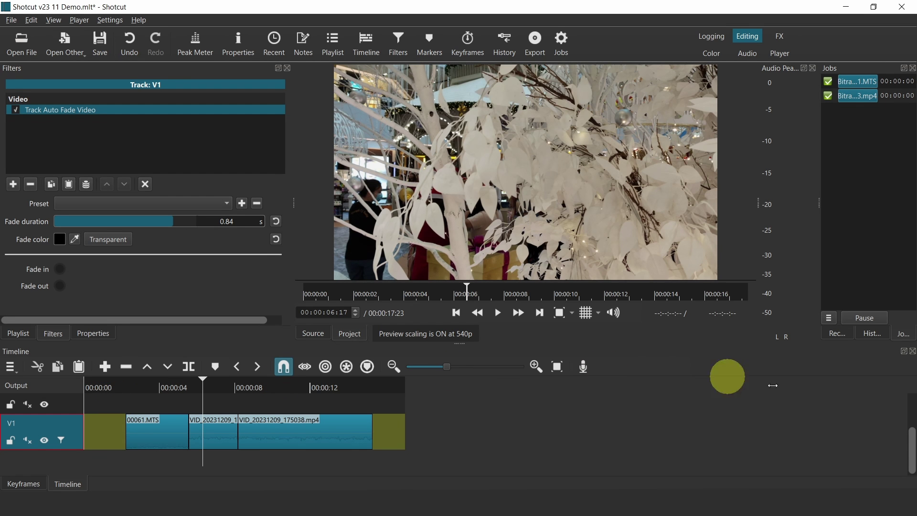
# Rectangle-select the V1 clips, check the Rectangle Selection setting, and drag VID_20231209_175038.mp4 onto V2
pyautogui.moveTo(907, 432); pyautogui.dragTo(908, 428)
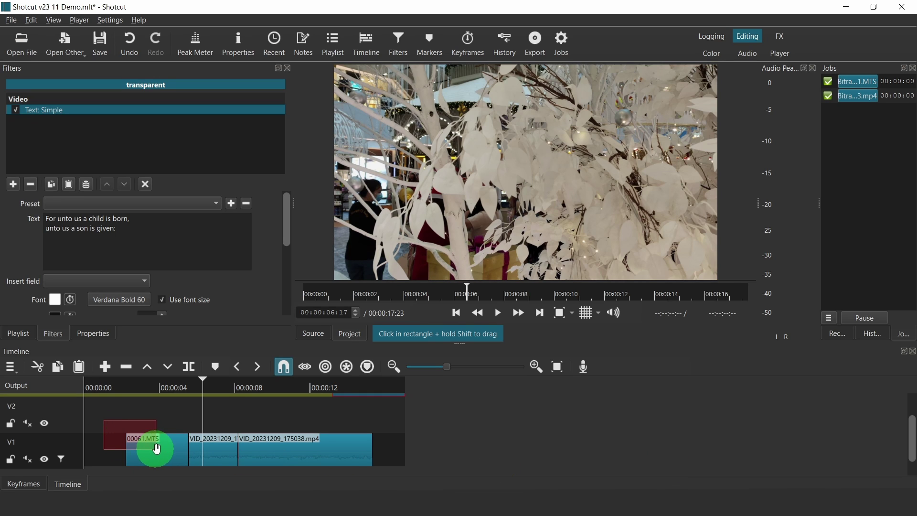
pyautogui.moveTo(156, 449); pyautogui.dragTo(392, 461)
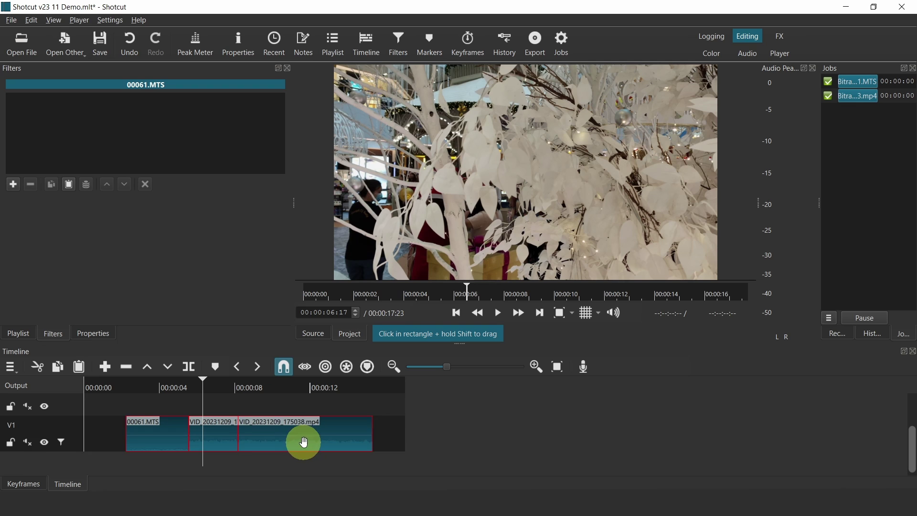
pyautogui.moveTo(304, 442)
pyautogui.mouseDown()
pyautogui.moveTo(317, 440)
pyautogui.moveTo(304, 440)
pyautogui.mouseUp()
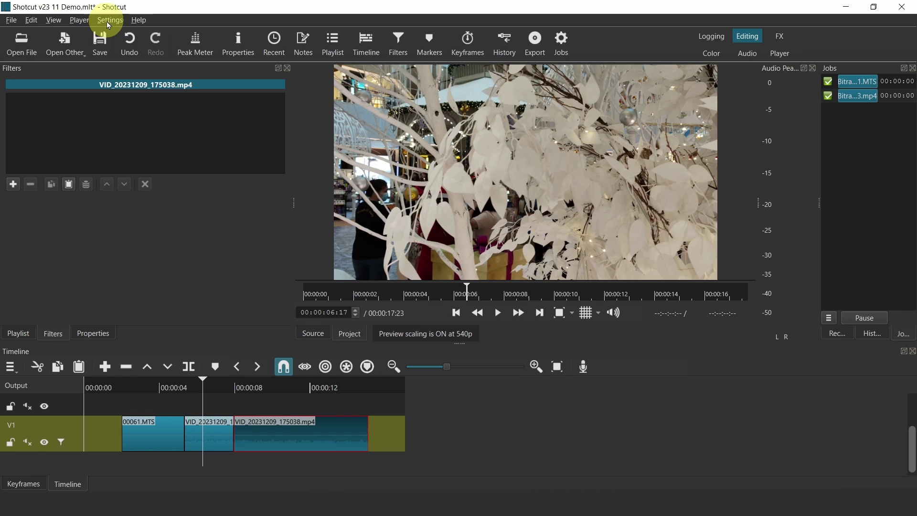
pyautogui.click(109, 24)
pyautogui.moveTo(123, 161)
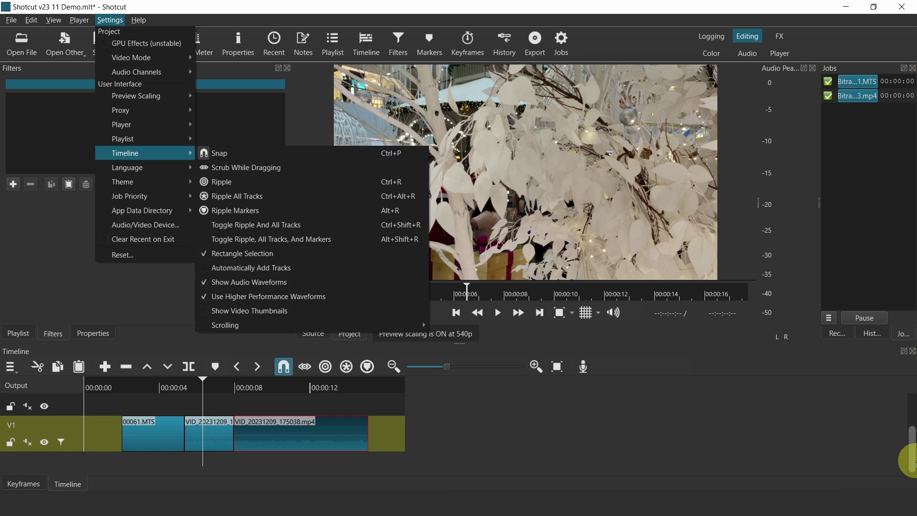
pyautogui.moveTo(911, 461); pyautogui.dragTo(912, 440)
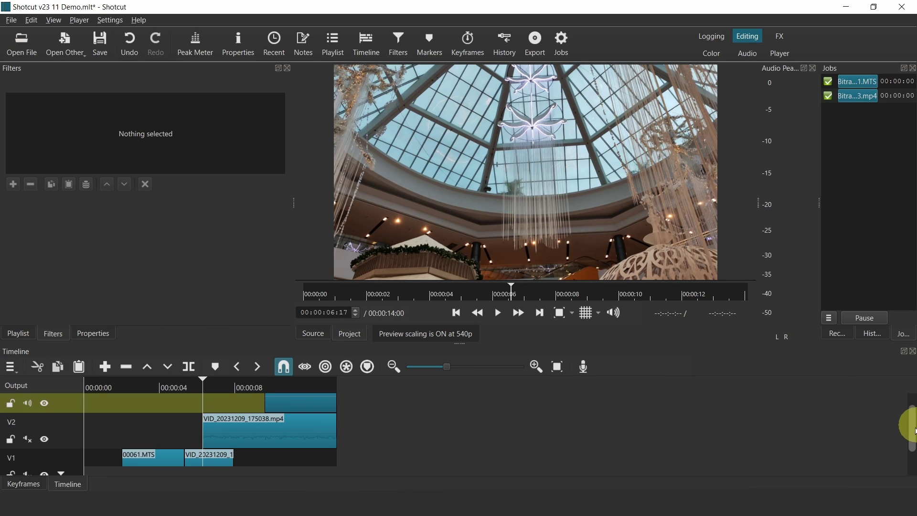
# Scroll to show track V3 and play the project from 00:00:08:29
pyautogui.moveTo(915, 437); pyautogui.dragTo(914, 410)
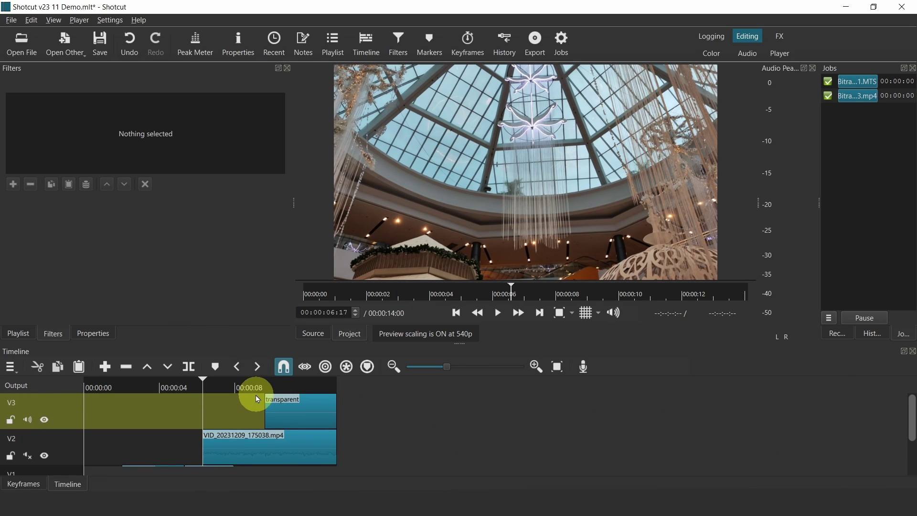
pyautogui.click(245, 387)
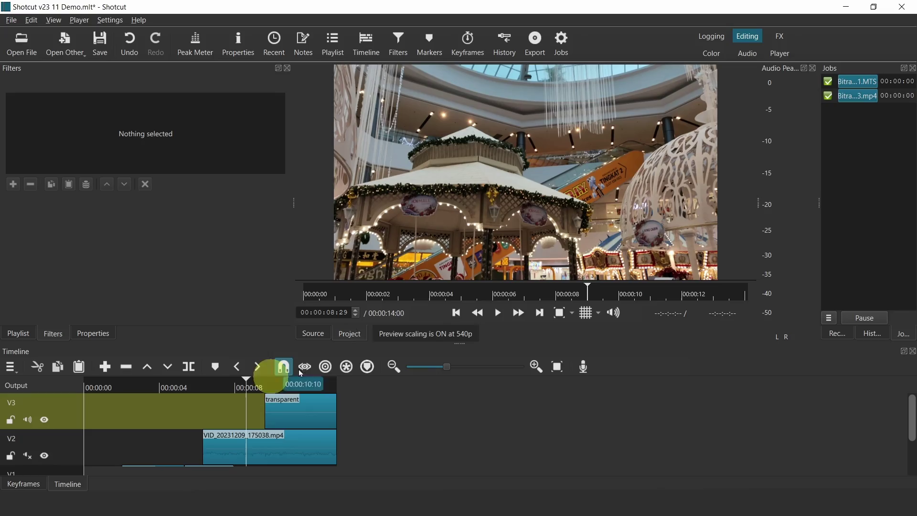
pyautogui.click(500, 314)
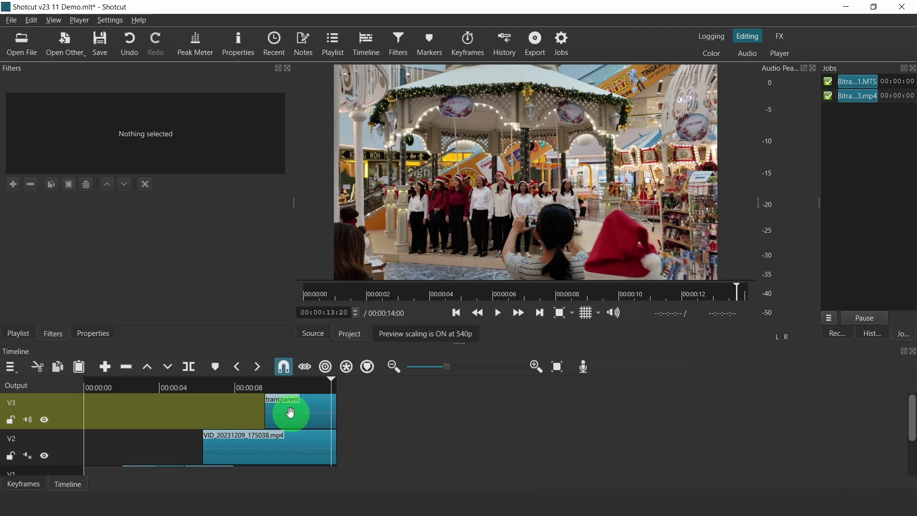
# Show the transparent text clip's Position/Size keyframes and zoom in on the keyframe track
pyautogui.click(291, 409)
pyautogui.click(38, 475)
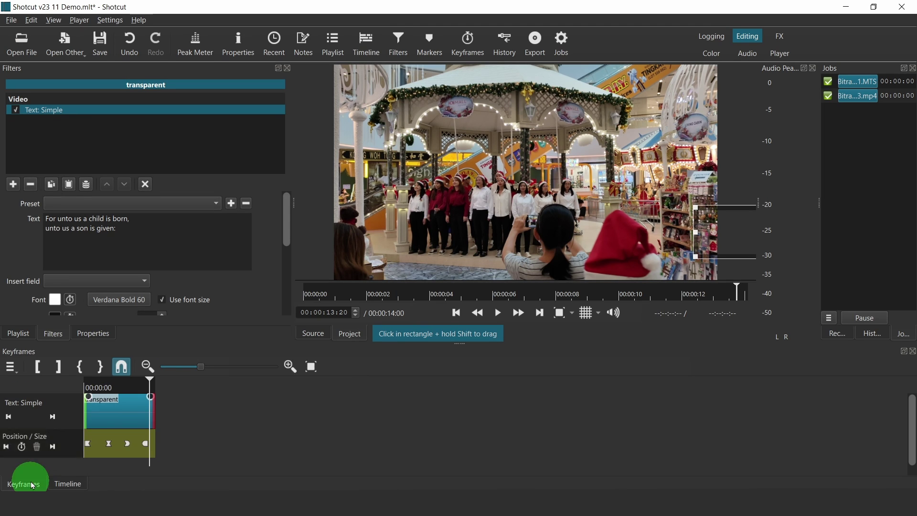
pyautogui.click(71, 445)
pyautogui.click(289, 366)
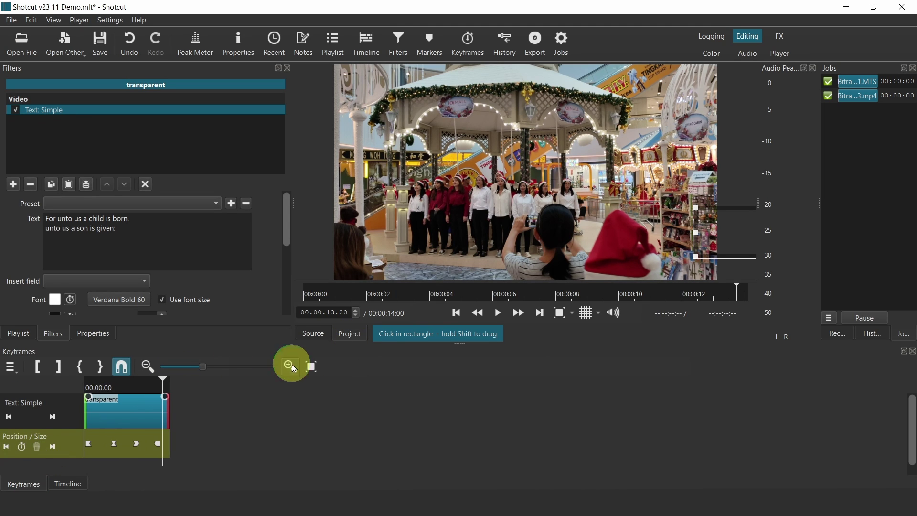
pyautogui.click(289, 367)
pyautogui.click(289, 367)
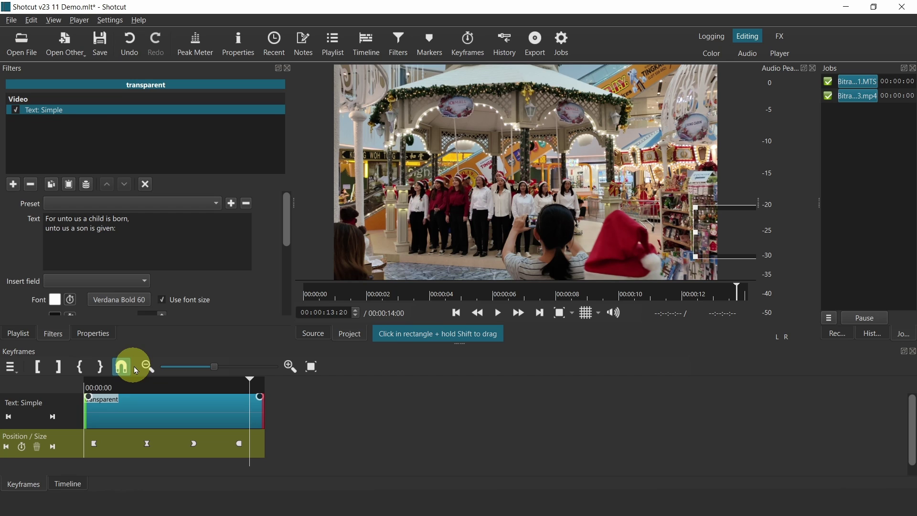
# Give the first Position/Size keyframe an Ease In Cubic interpolation toward the next keyframe
pyautogui.rightClick(95, 447)
pyautogui.moveTo(140, 466)
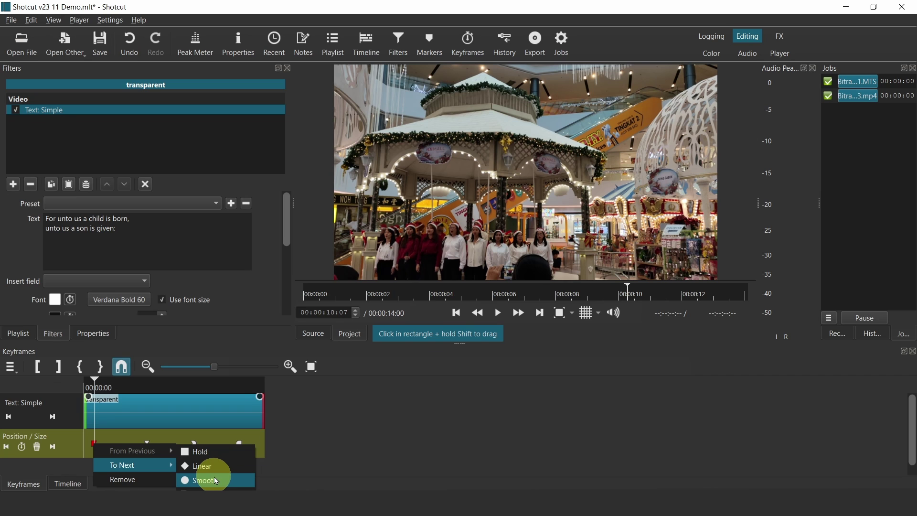
pyautogui.moveTo(210, 490)
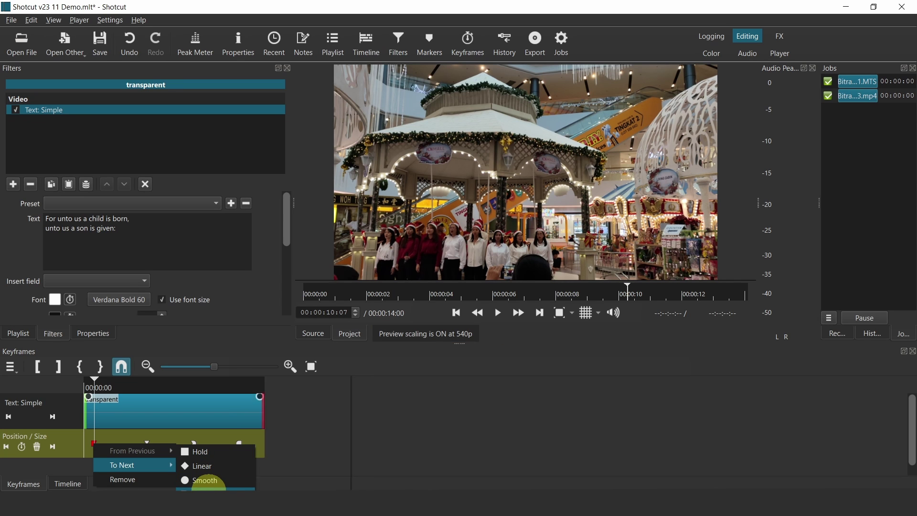
pyautogui.click(295, 423)
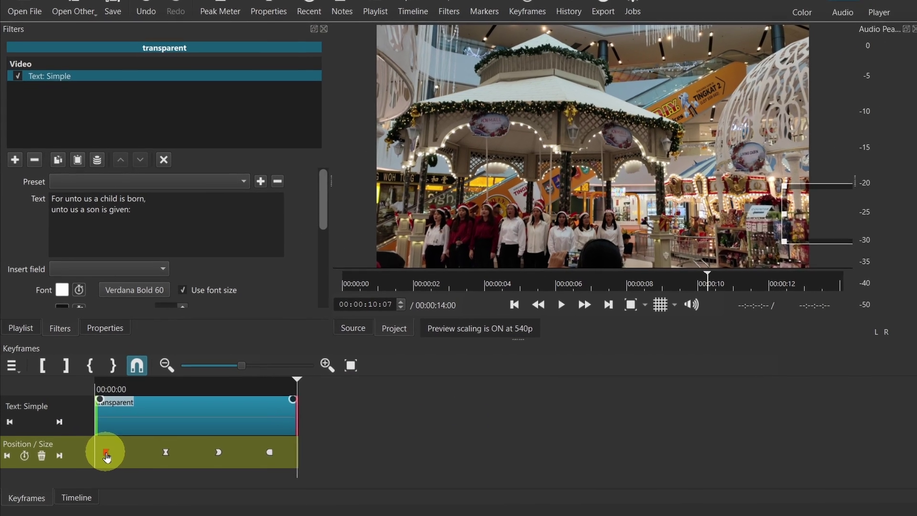
pyautogui.moveTo(95, 447)
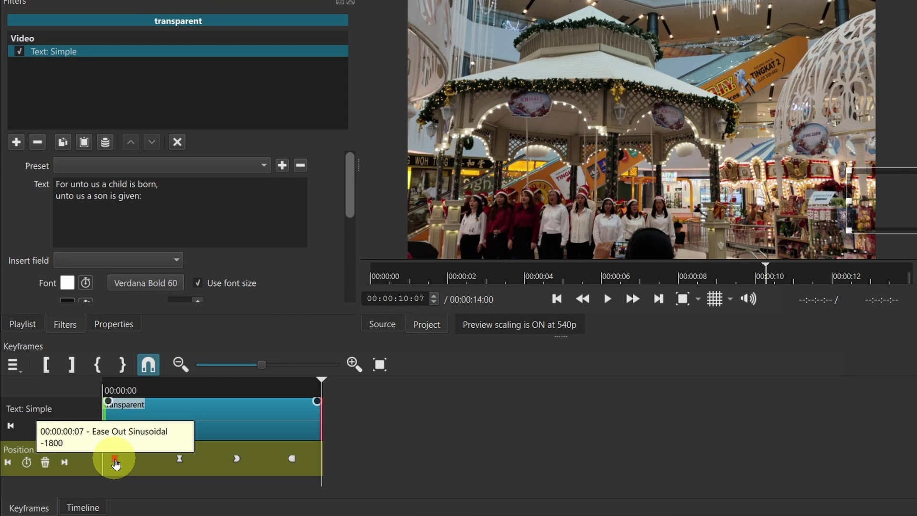
pyautogui.rightClick(115, 461)
pyautogui.moveTo(129, 484)
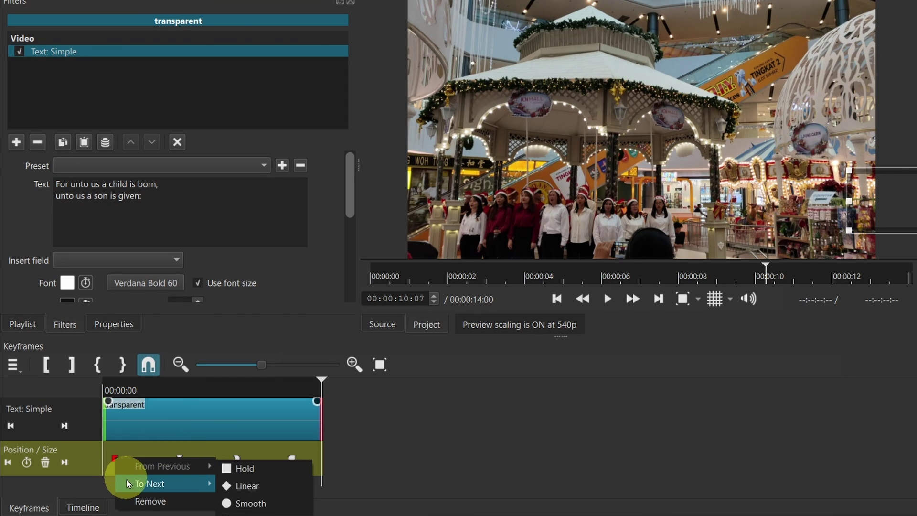
pyautogui.moveTo(227, 504)
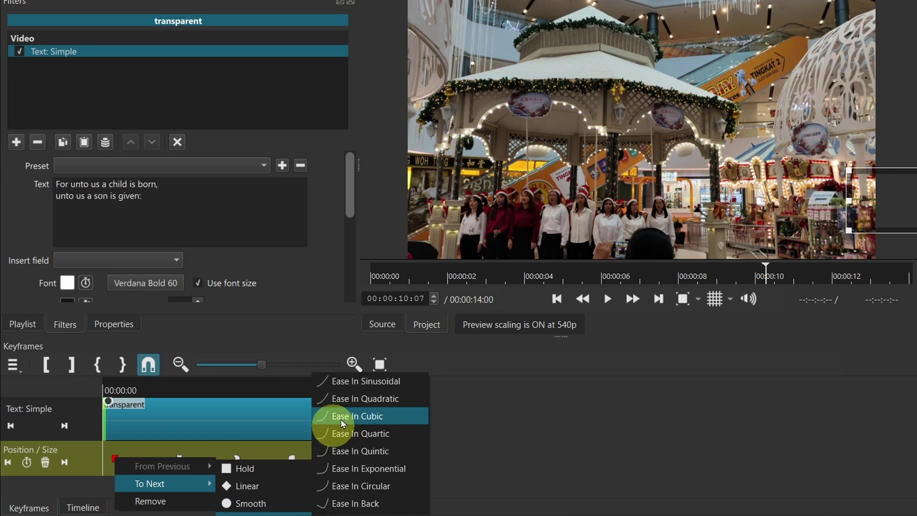
pyautogui.click(378, 385)
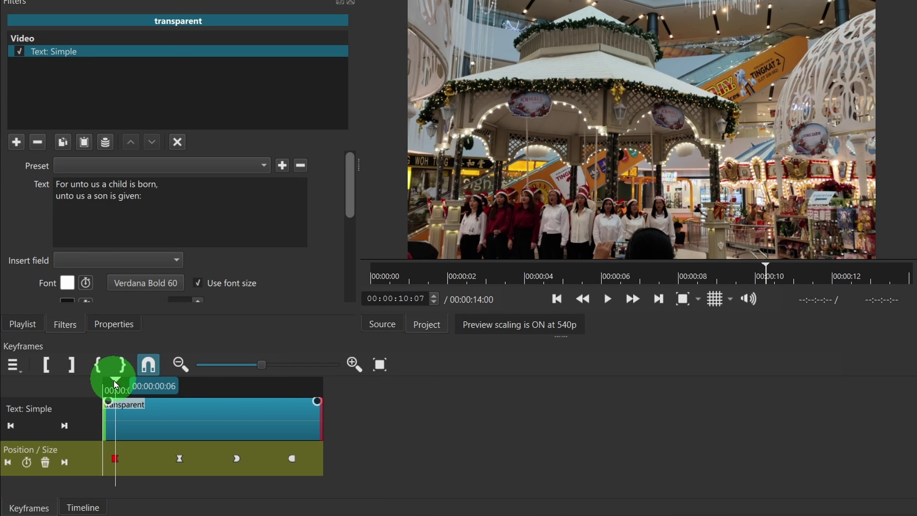
# Play the text animation from the clip start to check the easing, then stop
pyautogui.click(102, 382)
pyautogui.click(608, 299)
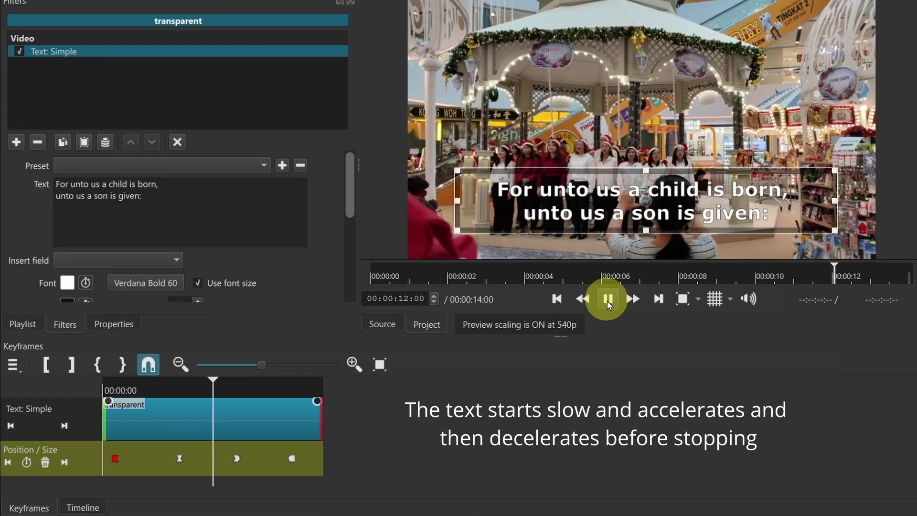
pyautogui.press('space')
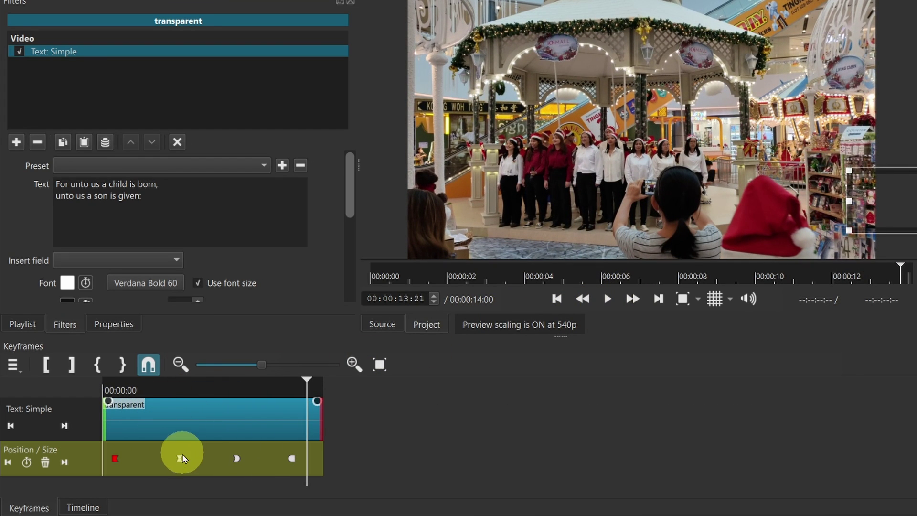
# Bring up the easing options for the third Position/Size keyframe
pyautogui.rightClick(237, 461)
pyautogui.moveTo(271, 483)
pyautogui.moveTo(382, 513)
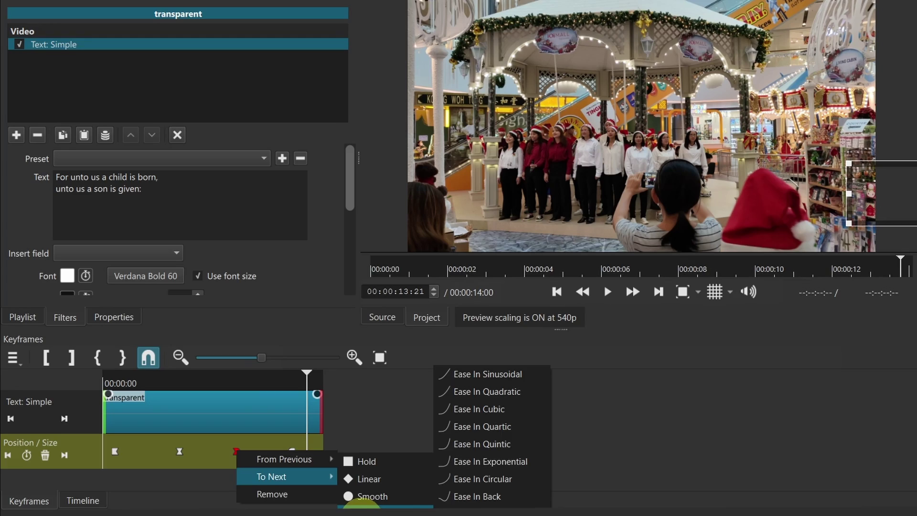